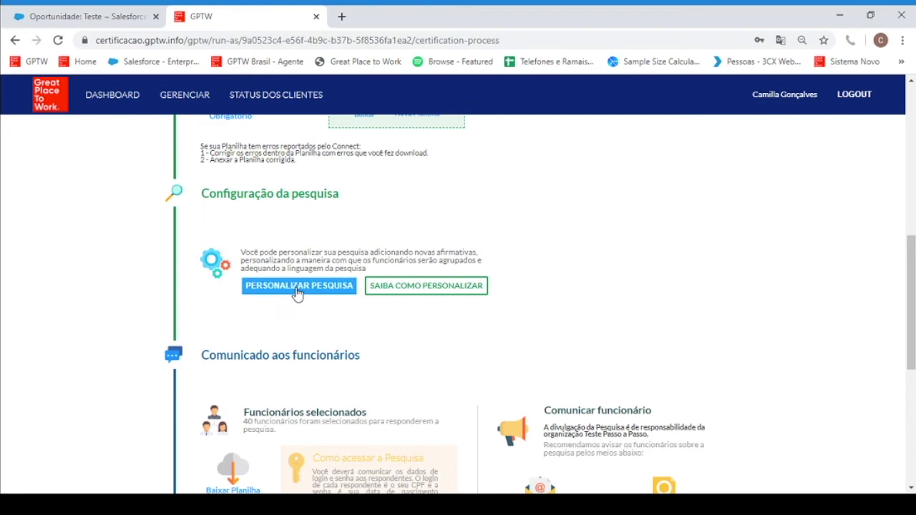
click(297, 290)
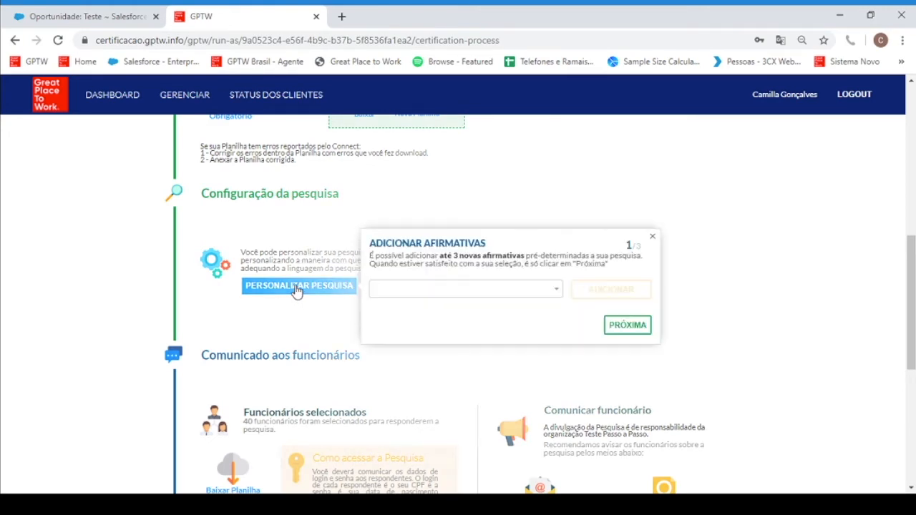
scroll(484, 231, up, 1)
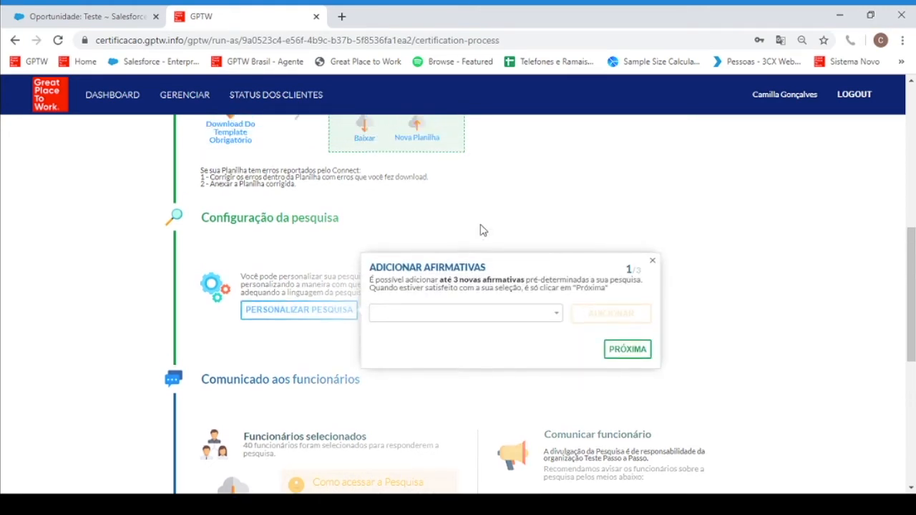
scroll(456, 224, up, 1)
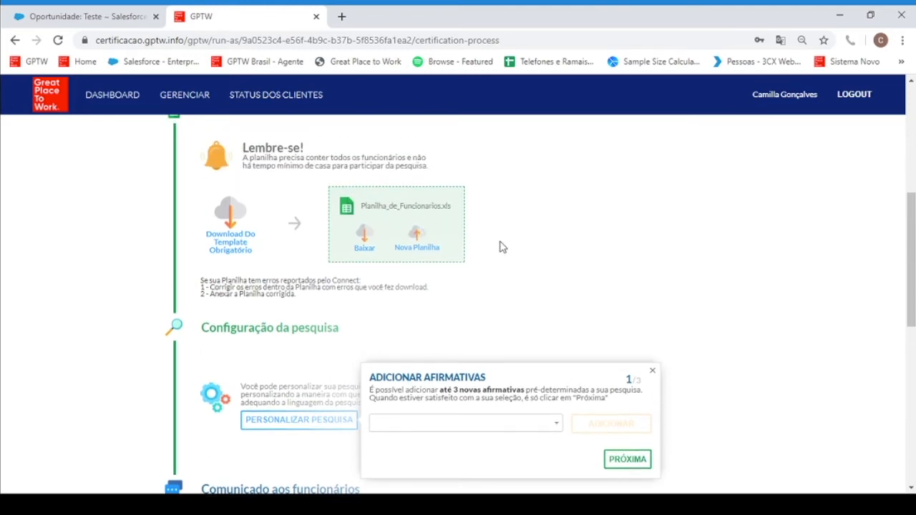
scroll(501, 248, down, 1)
click(652, 304)
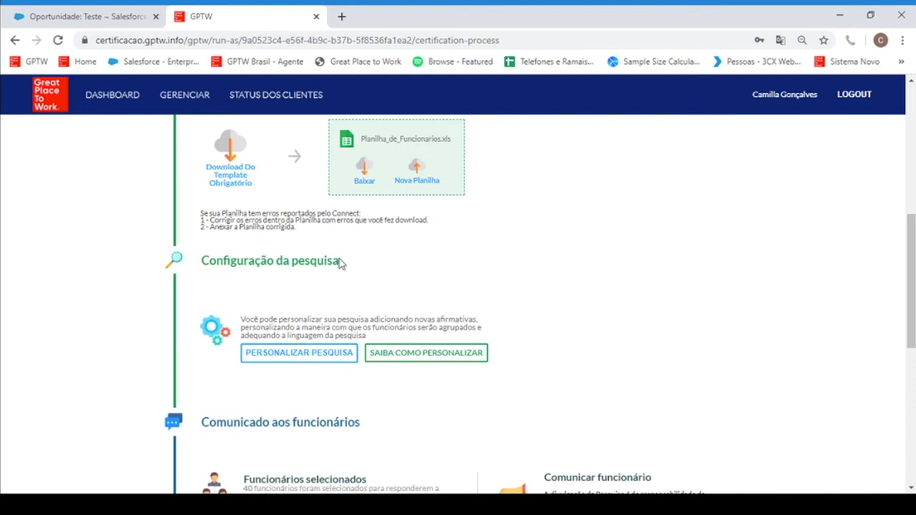
Open the survey customization at the stage for adding new statements.
click(306, 358)
scroll(469, 275, down, 1)
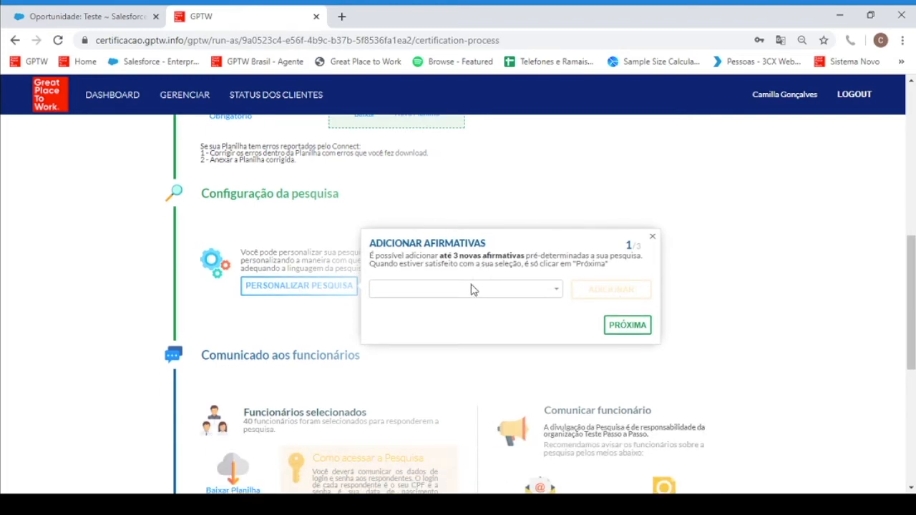
drag(453, 256, 523, 255)
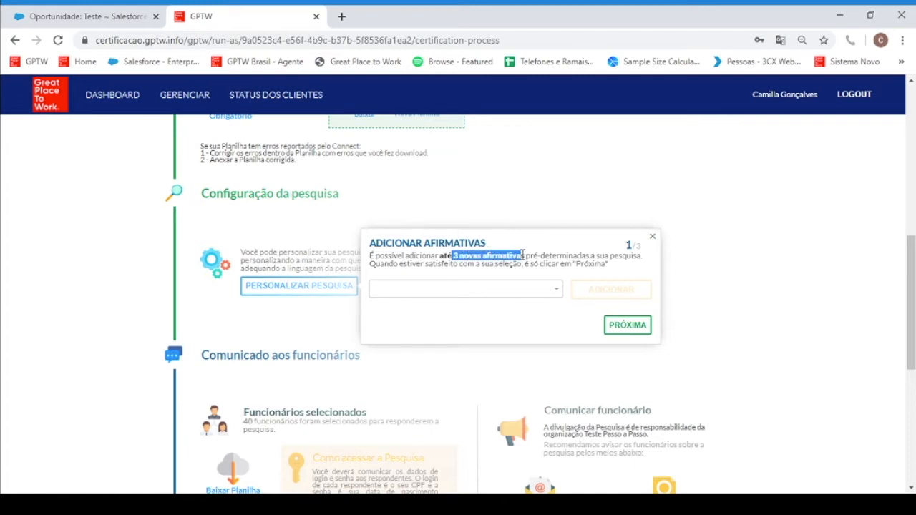
Add the statement "Esta empresa entrega aos seus clientes aquilo que promete com alta qualidade." to the survey.
click(495, 292)
scroll(479, 351, down, 4)
scroll(480, 353, down, 5)
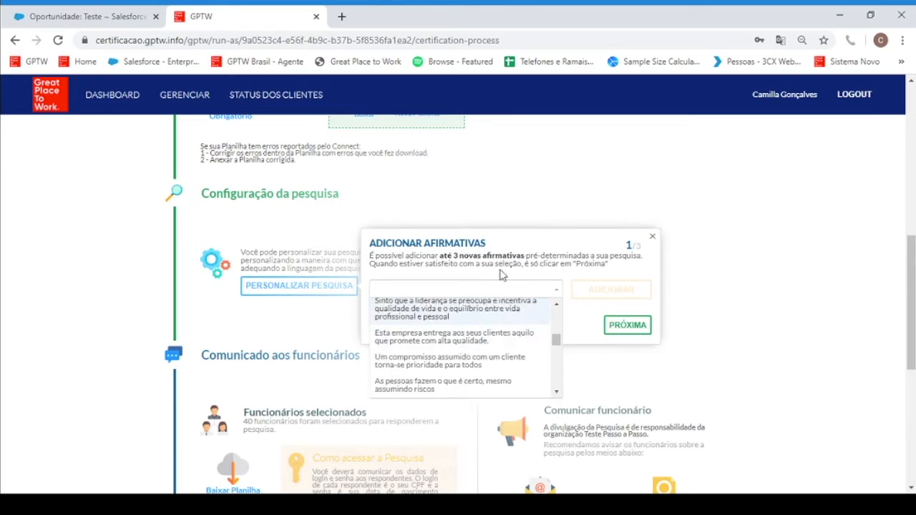
click(440, 340)
click(625, 294)
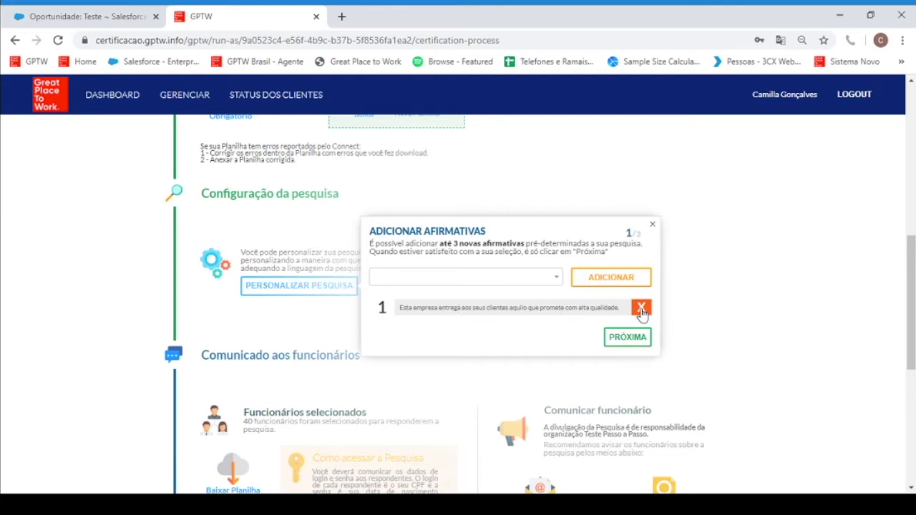
Browse the other available statements and remove the one already added to the survey.
click(520, 279)
scroll(501, 337, down, 6)
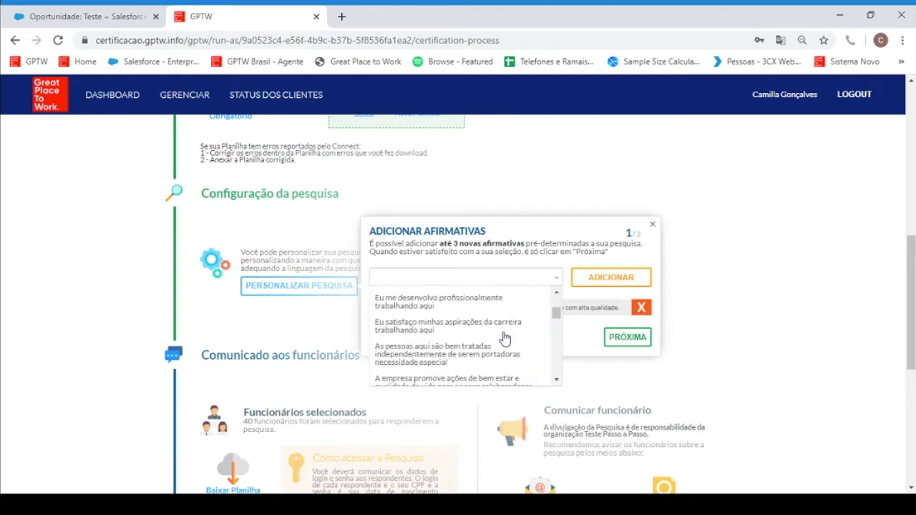
click(601, 331)
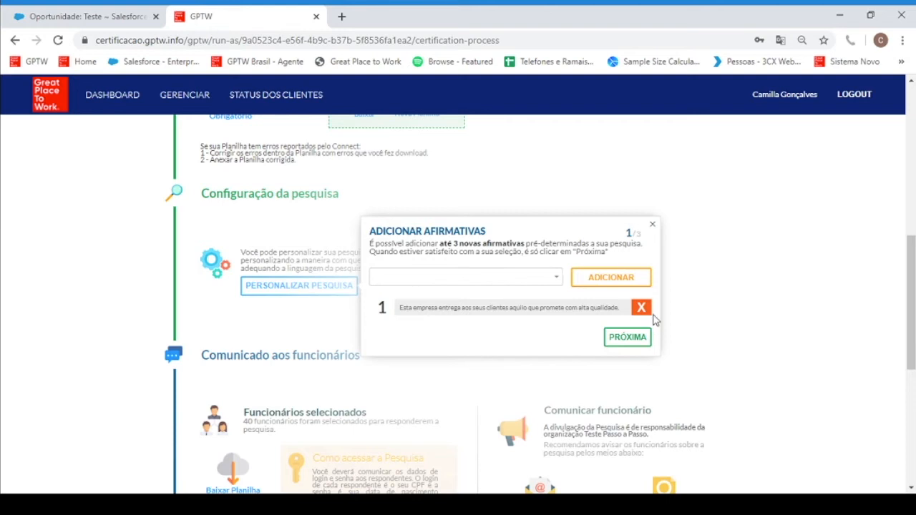
click(641, 307)
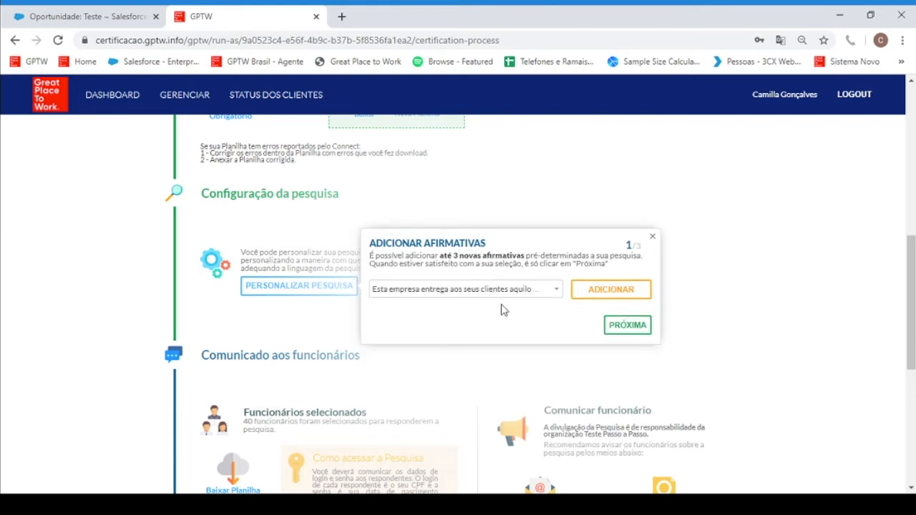
Add the statement "As pessoas fazem o que é certo, mesmo assumindo riscos" to the survey.
click(556, 290)
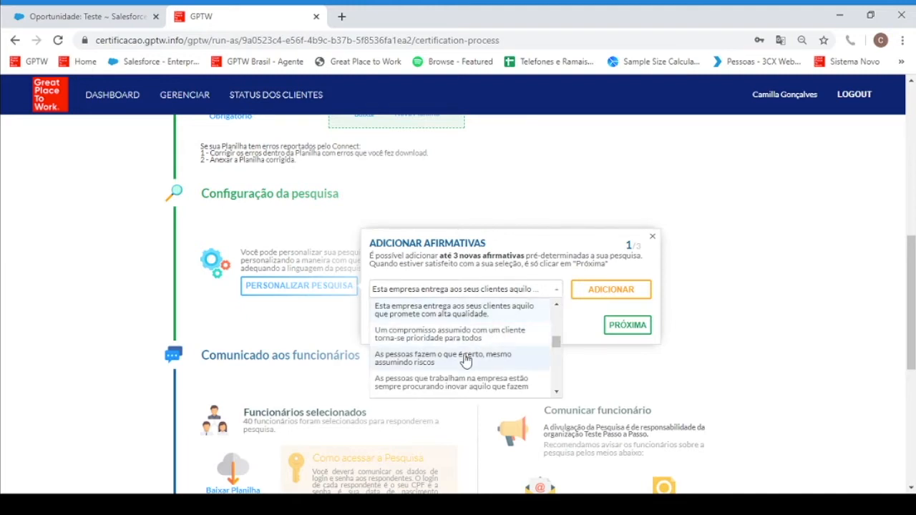
click(466, 358)
click(612, 294)
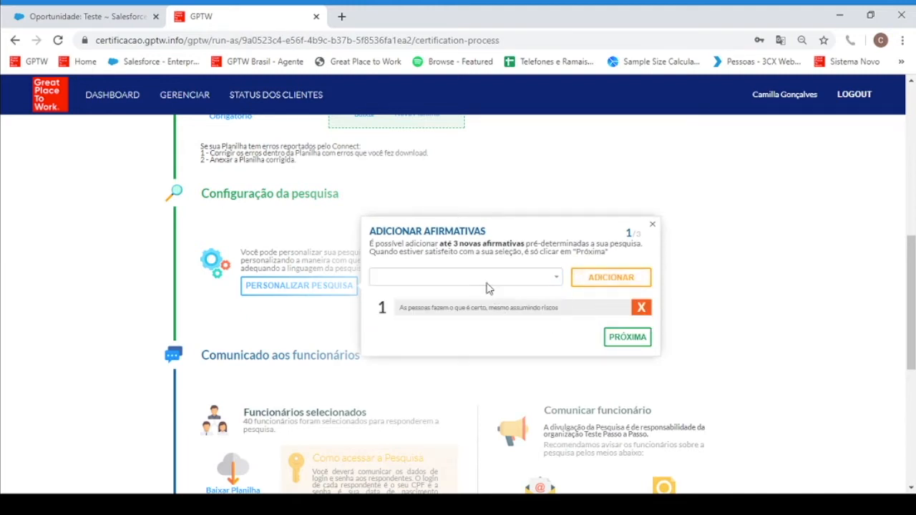
Add "Eu participo da definição dos meus objetivos com o meu superior imediato" as the second statement.
click(491, 281)
scroll(475, 329, down, 5)
click(471, 333)
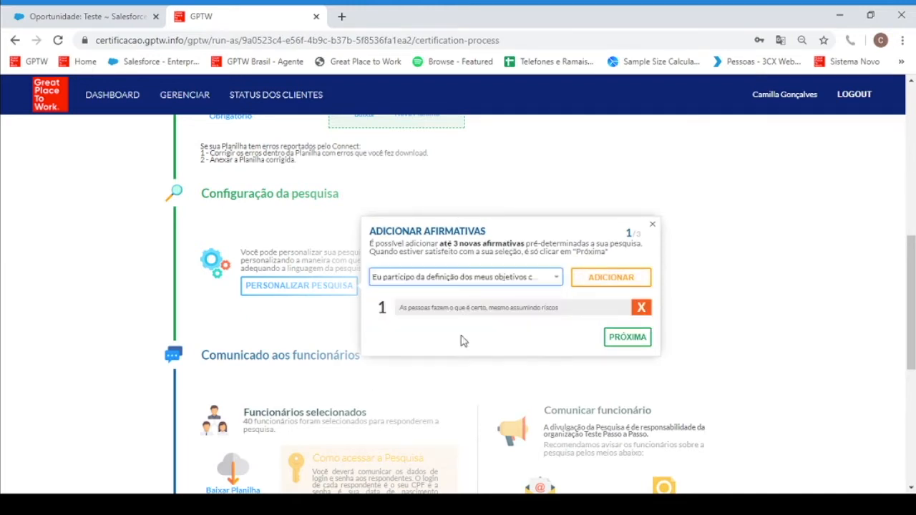
click(617, 279)
Add "As pessoas aqui são bem tratadas independentemente de serem portadoras necessidade especial" as the third statement and proceed to the language stage.
click(462, 271)
scroll(462, 322, down, 5)
click(421, 347)
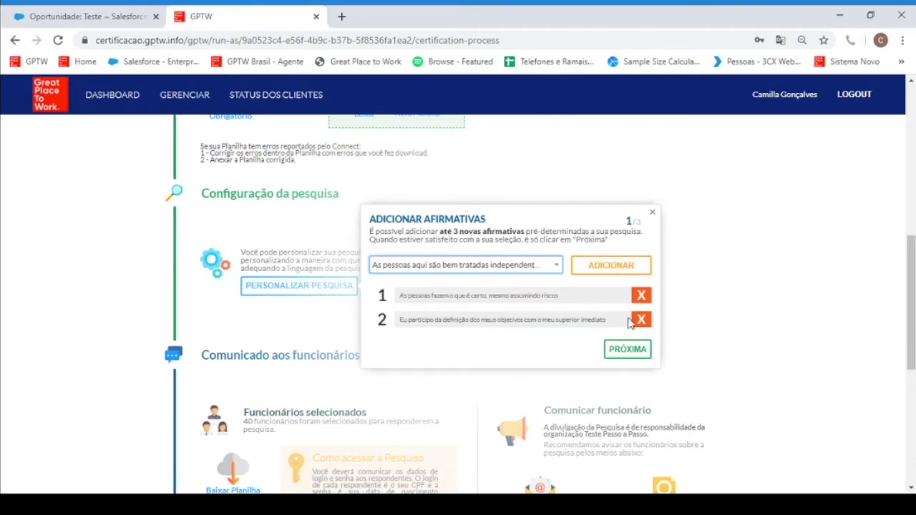
click(610, 270)
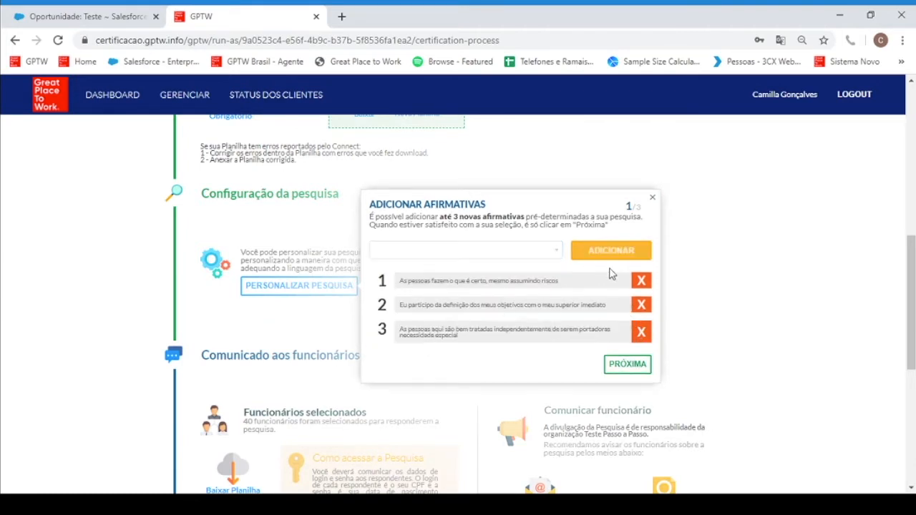
click(621, 365)
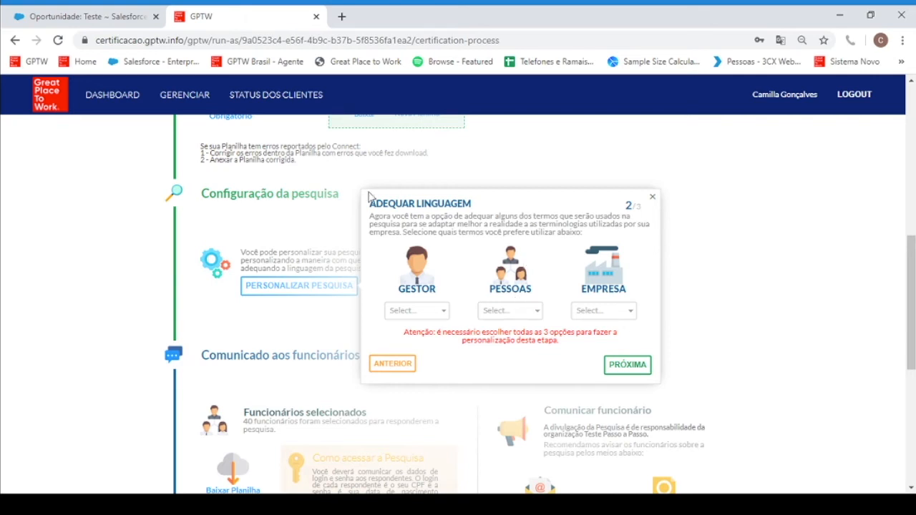
Set the survey terms to Gestores for Gestor, Colaboradores for Pessoas and Empresa for Empresa.
click(438, 313)
click(406, 292)
click(412, 313)
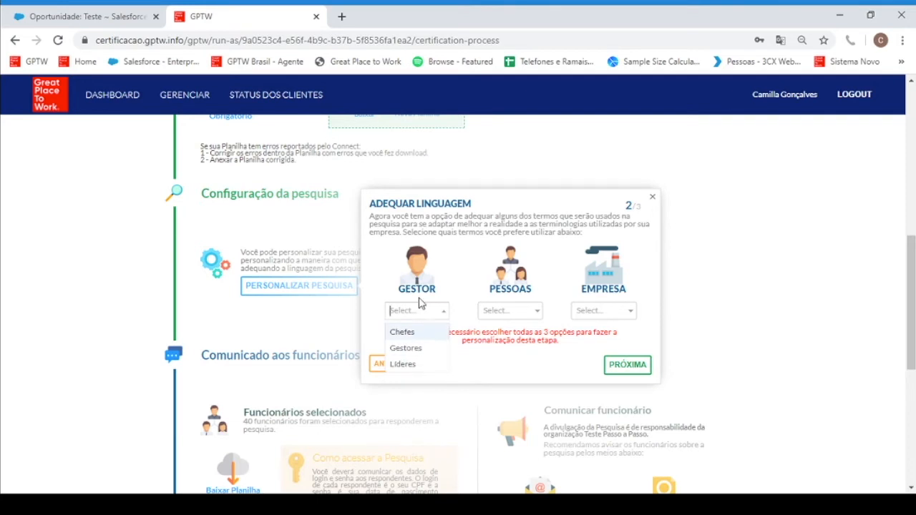
click(418, 348)
click(528, 313)
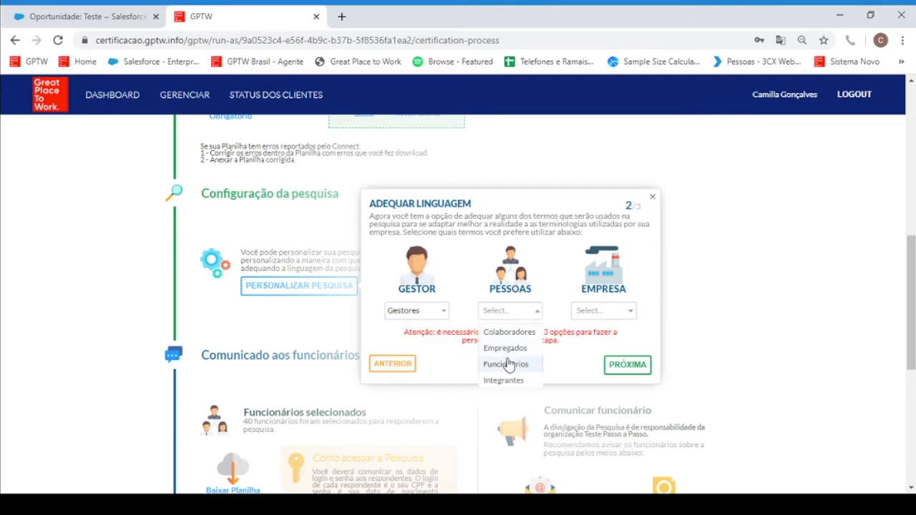
click(515, 333)
click(609, 316)
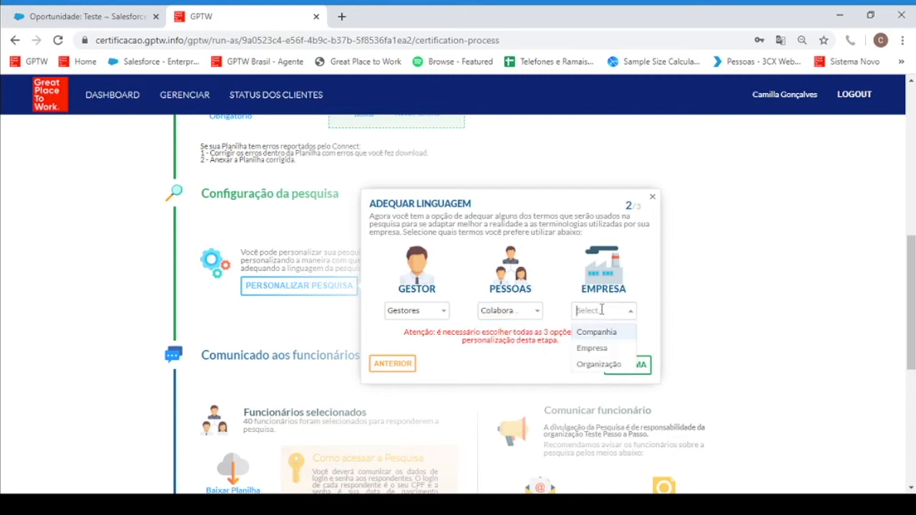
click(591, 349)
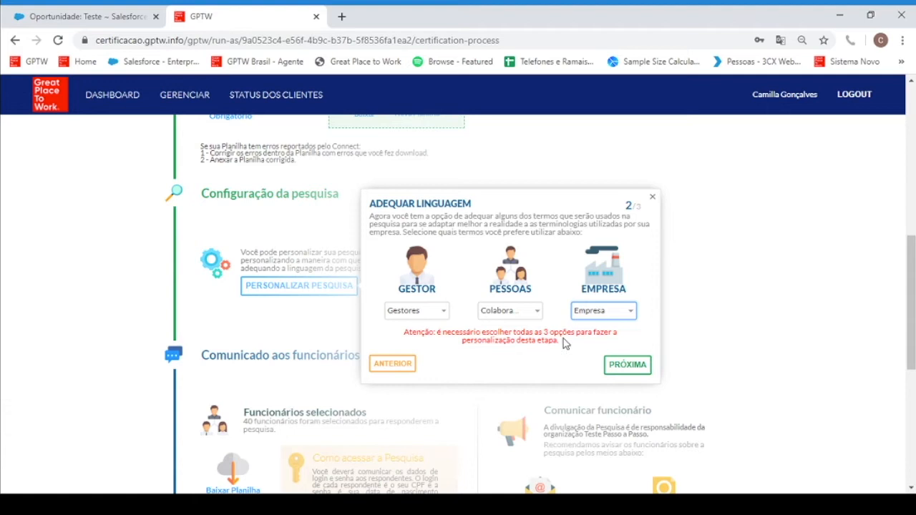
click(434, 311)
click(450, 294)
click(443, 312)
click(472, 357)
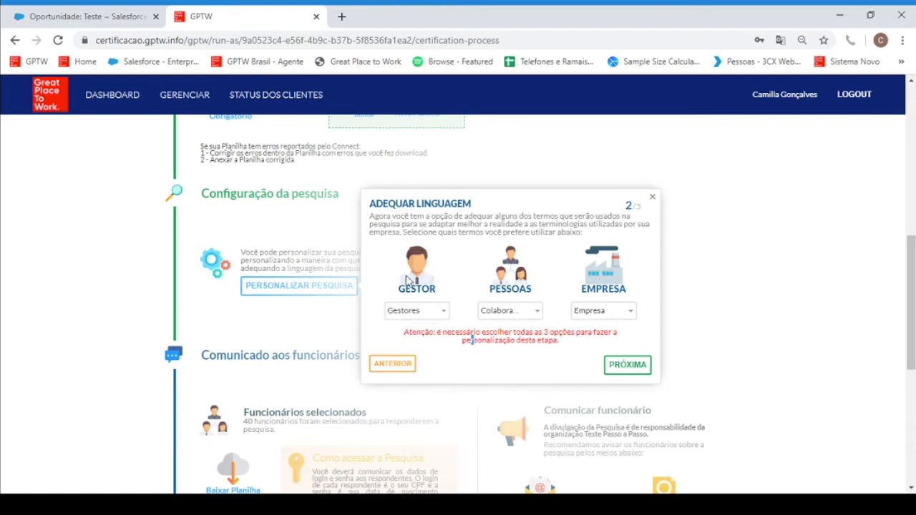
Proceed to the groupings stage and look through Área de Trabalho and Novo Agrupamento before returning to Cargo.
click(628, 365)
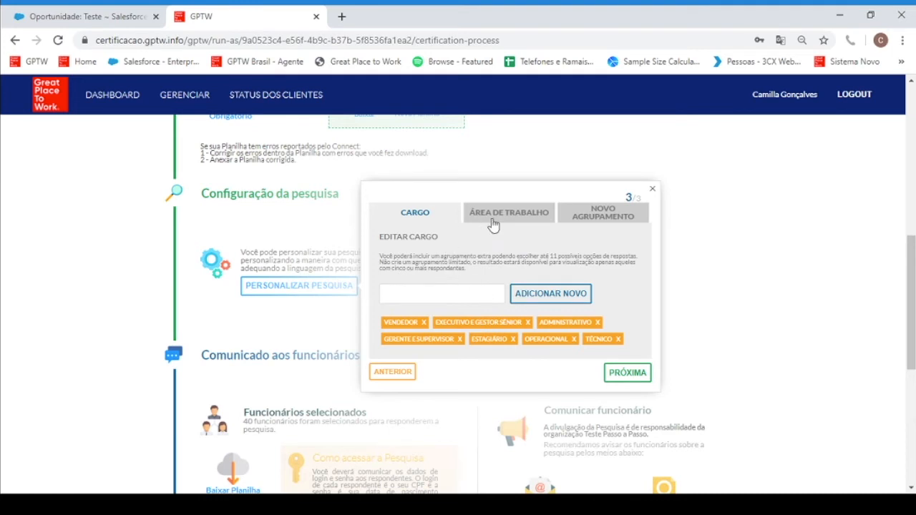
click(522, 216)
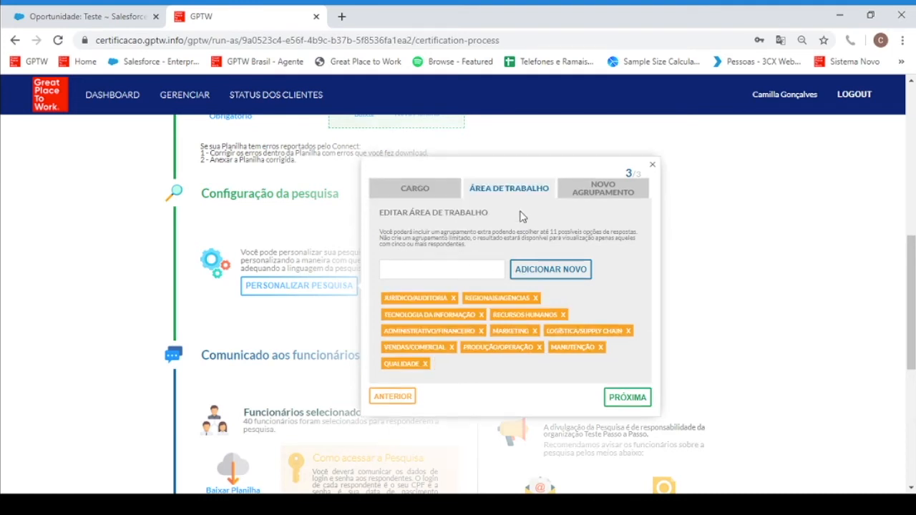
click(594, 195)
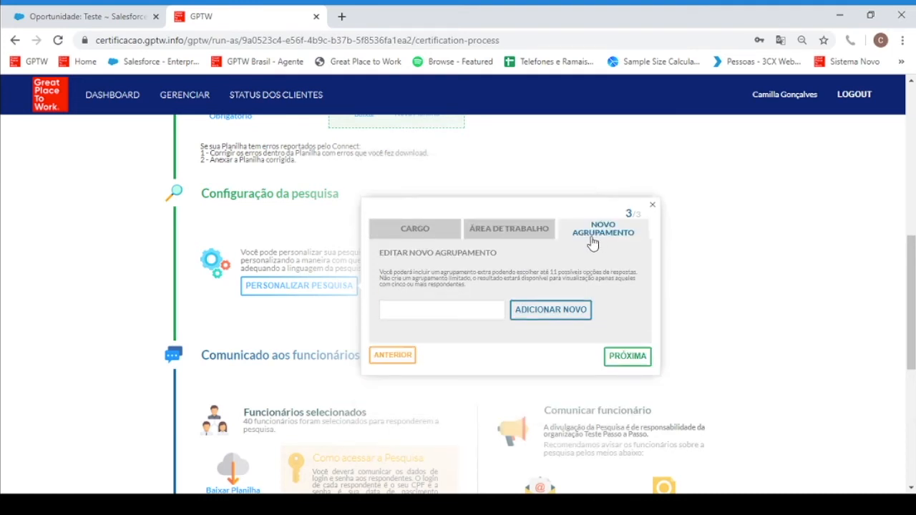
click(442, 234)
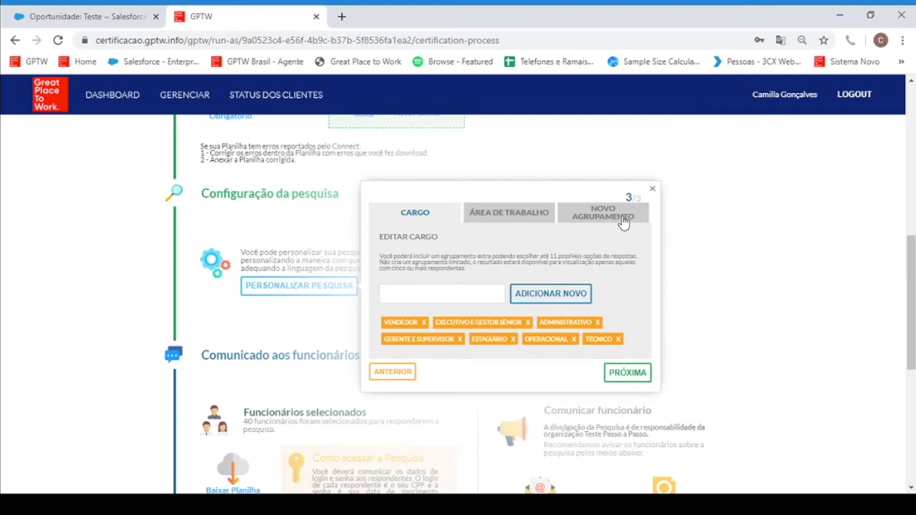
Remove Vendedor, Executivo e Gestor Sênior, Administrativo, Gerente e Supervisor, Operacional and Técnico from the Cargo options.
click(423, 324)
click(475, 323)
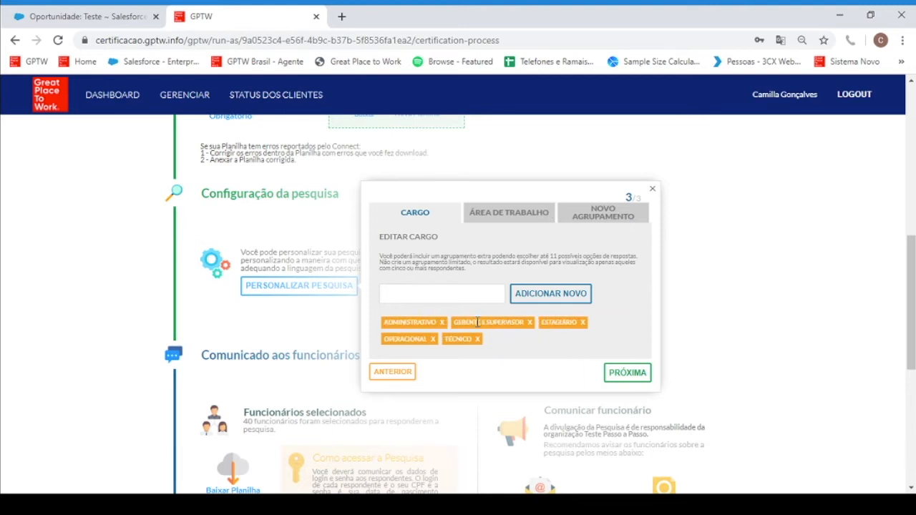
click(441, 323)
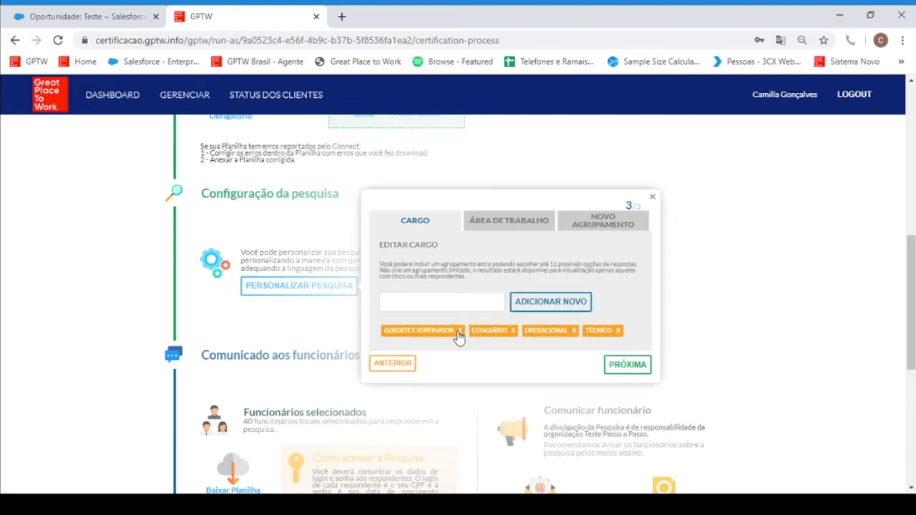
click(459, 333)
click(485, 334)
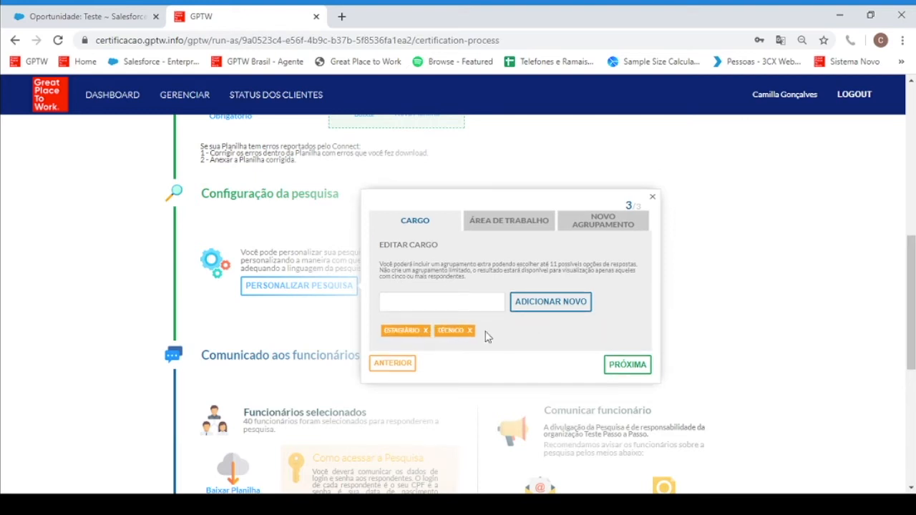
click(471, 331)
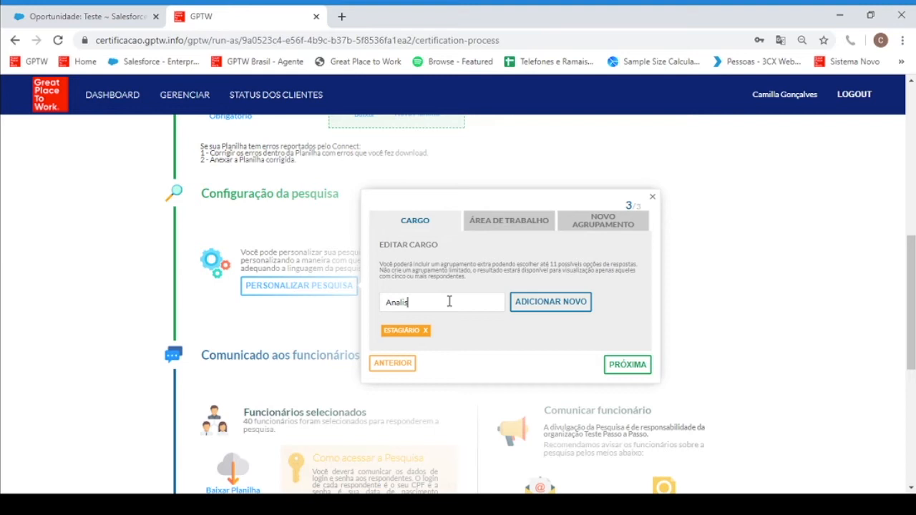
Add Analista 1 and Coordenador as new Cargo options.
text(1)
click(544, 303)
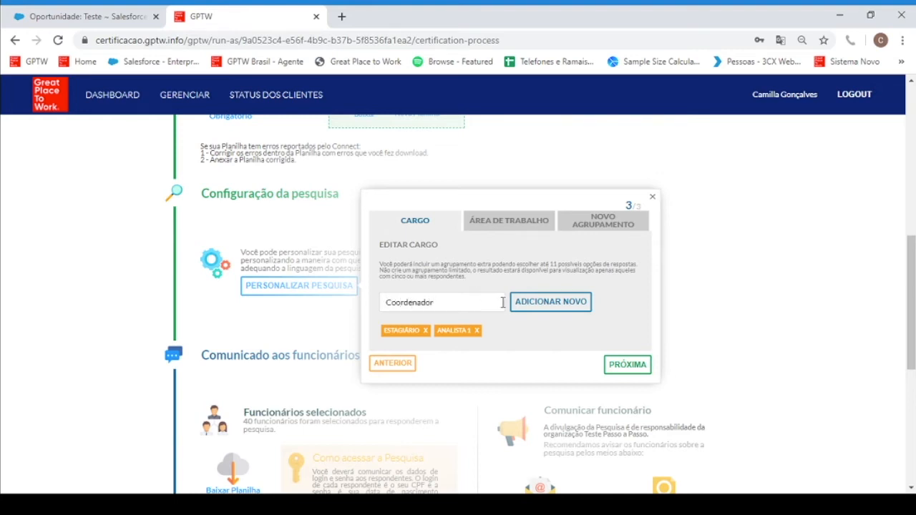
click(535, 306)
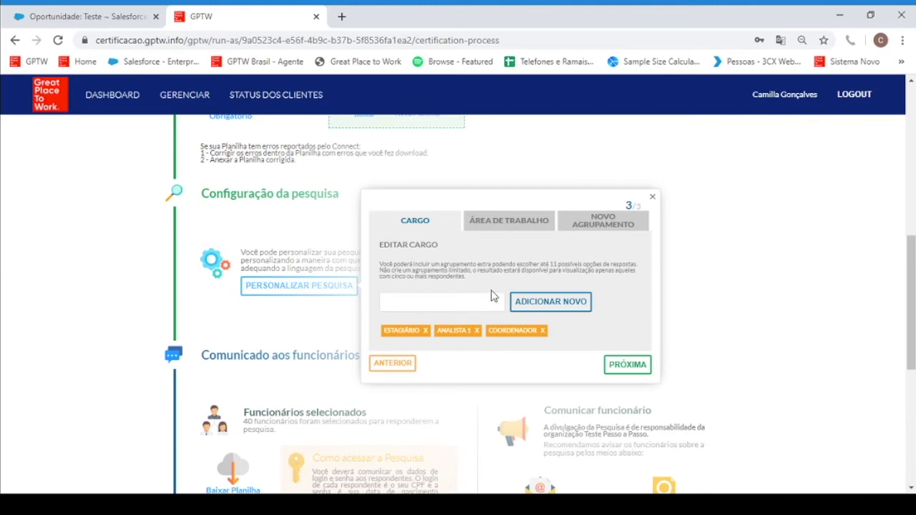
Open the Área de Trabalho grouping for editing.
scroll(492, 296, up, 1)
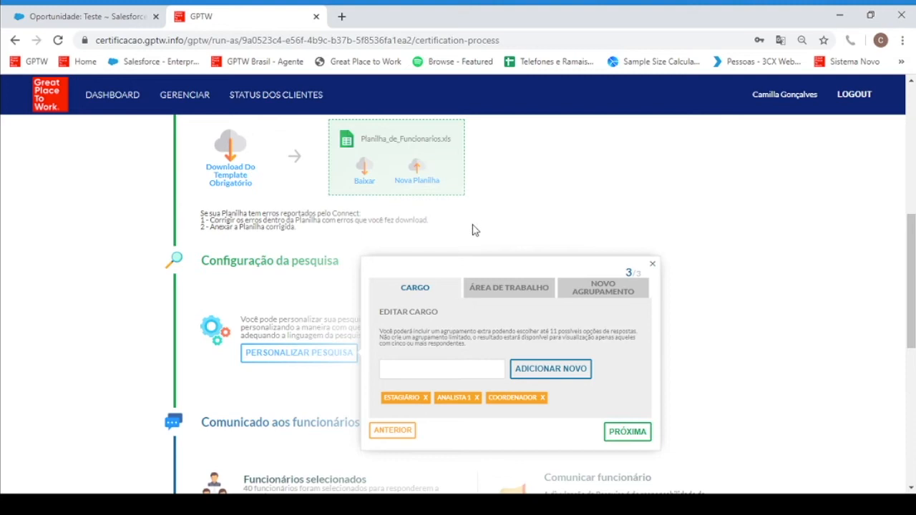
scroll(475, 256, down, 1)
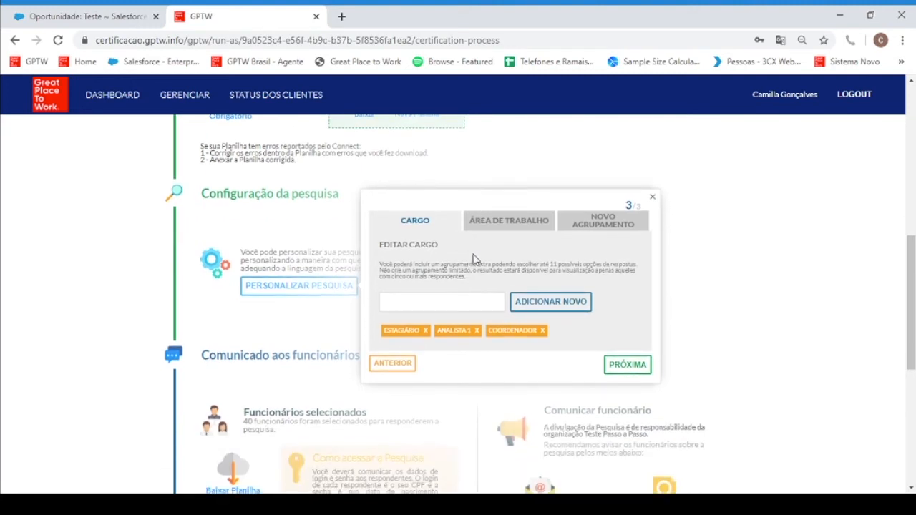
click(506, 226)
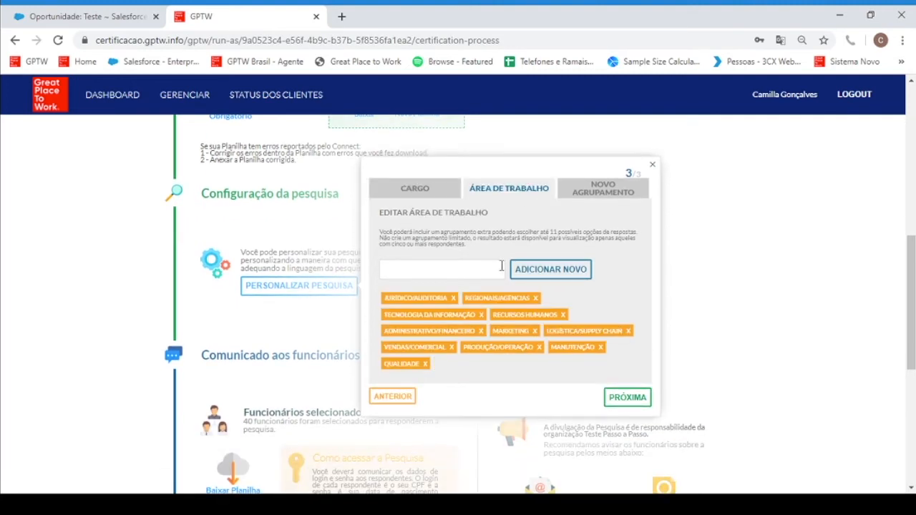
Remove all Área de Trabalho options except Logística/Supply Chain.
click(454, 299)
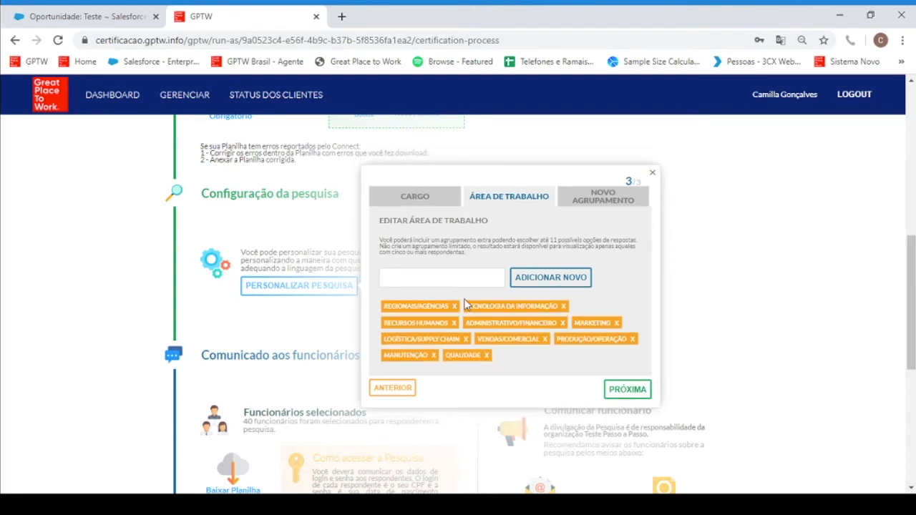
click(455, 307)
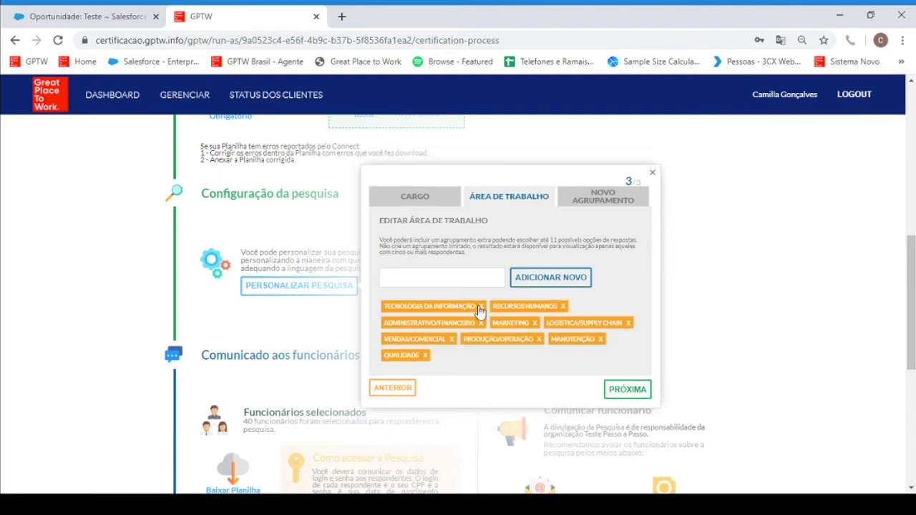
click(479, 306)
click(490, 350)
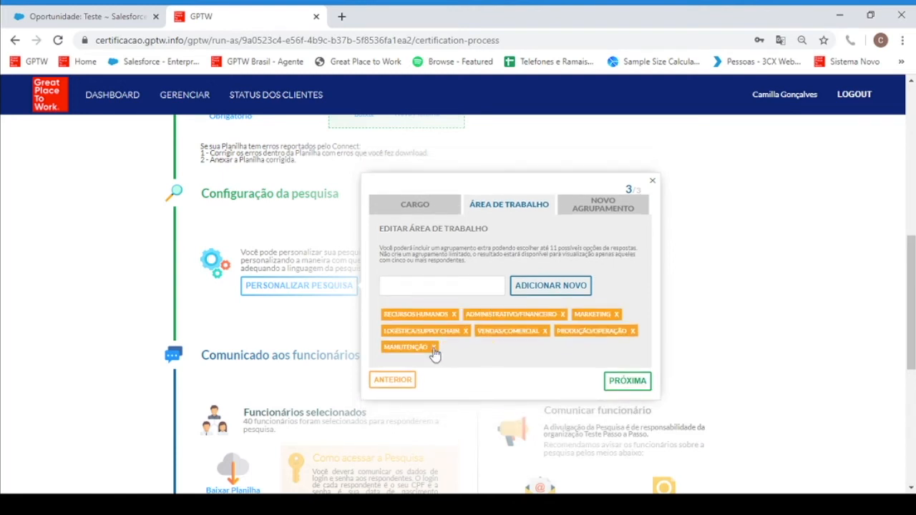
click(434, 349)
click(545, 340)
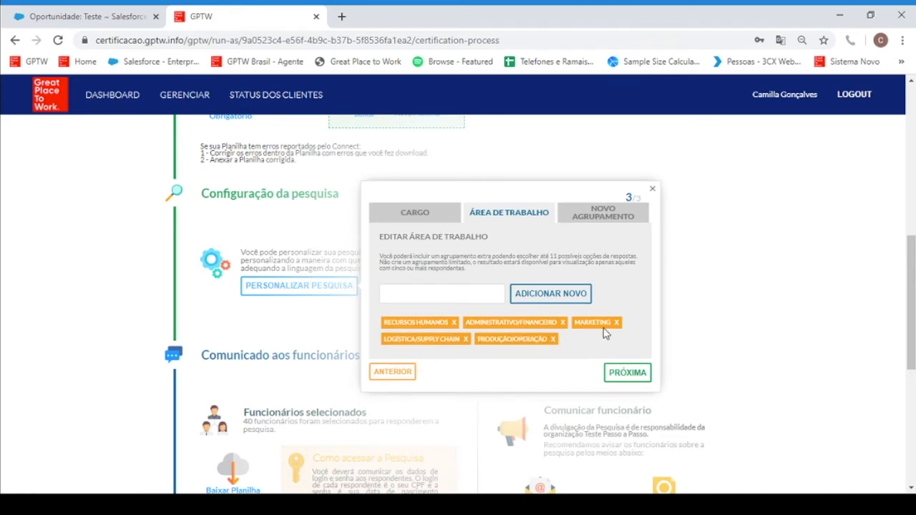
click(553, 340)
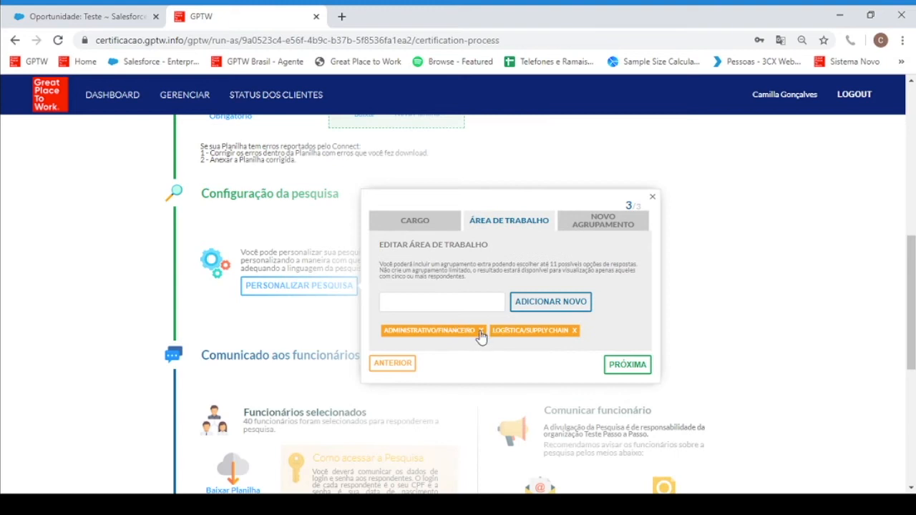
click(481, 331)
Add Pessoas and Financeiro as new Área de Trabalho options and remove Logística/Supply Chain.
click(456, 303)
text(Pessoas)
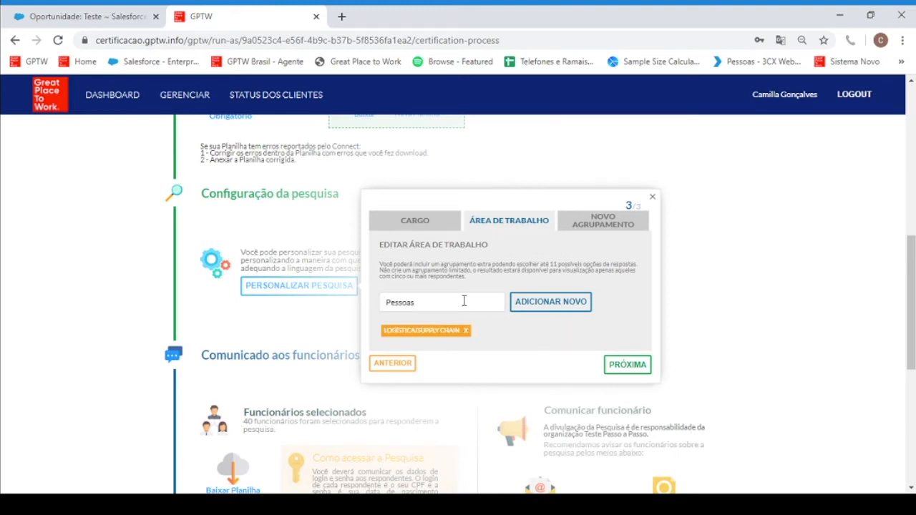
drag(451, 299, 375, 302)
click(536, 308)
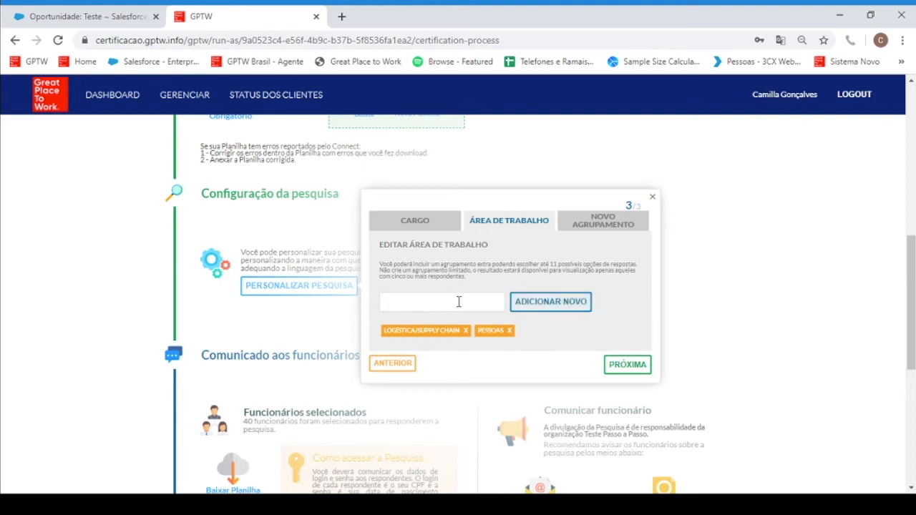
click(466, 331)
click(419, 303)
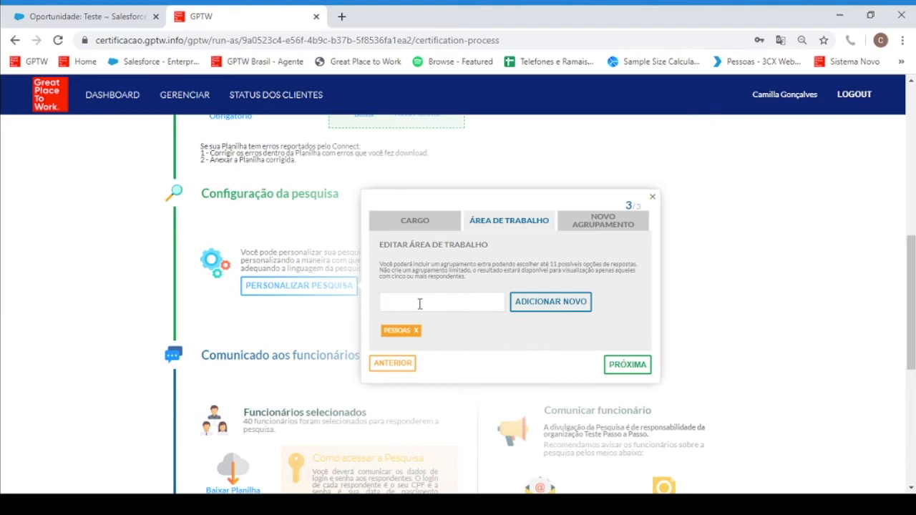
text(Financeiro)
click(532, 309)
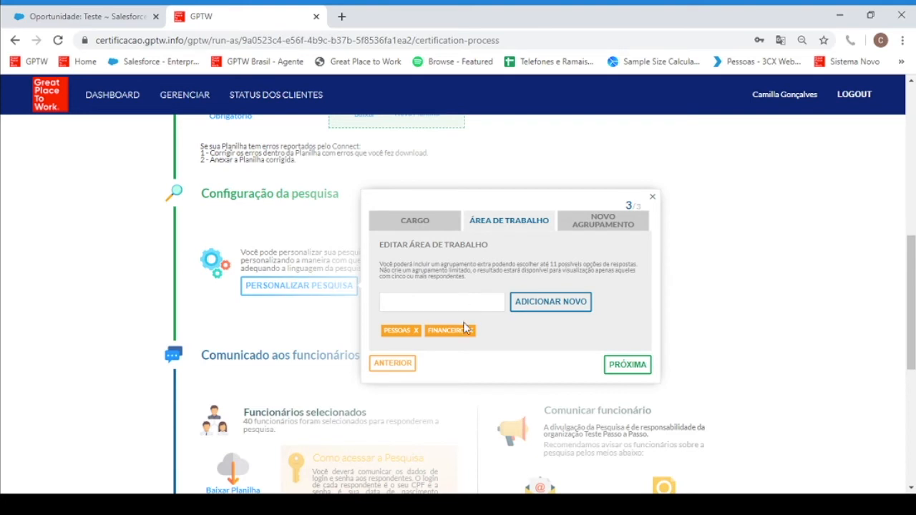
Create an extra respondent grouping named Unidade under Novo Agrupamento.
click(589, 229)
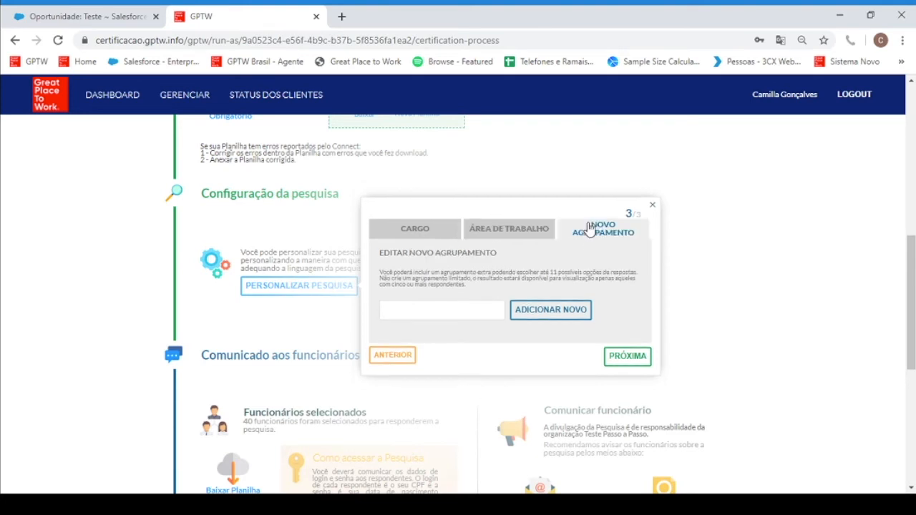
click(448, 310)
text(Unidade)
click(549, 311)
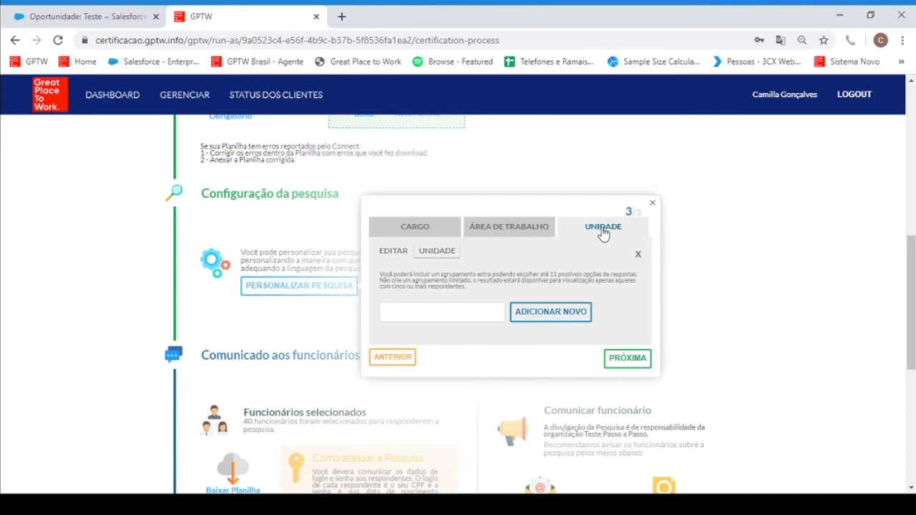
Add Interior as an option of the Unidade grouping.
click(444, 310)
text(R)
key(BackSpace)
text(Intei)
key(BackSpace)
key(BackSpace)
text(erior)
click(526, 322)
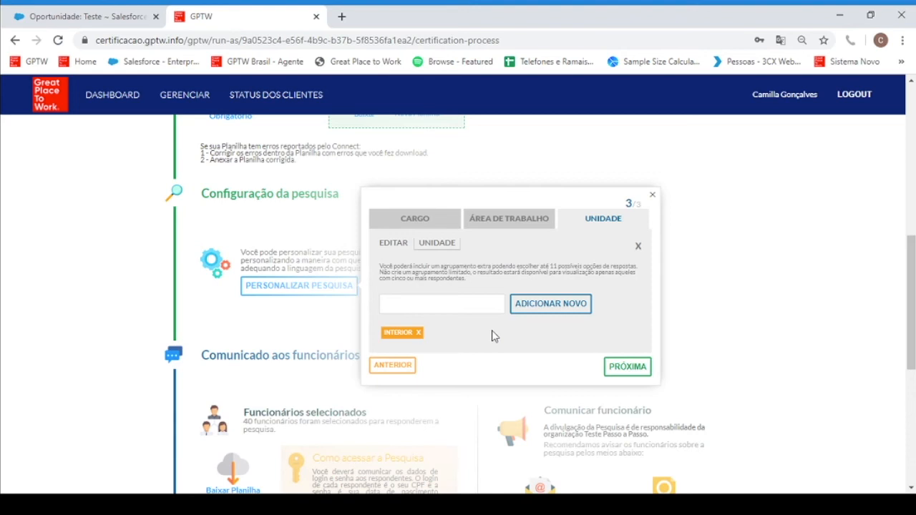
Remove the Interior option from the Unidade grouping and complete the survey personalization.
click(420, 333)
click(434, 308)
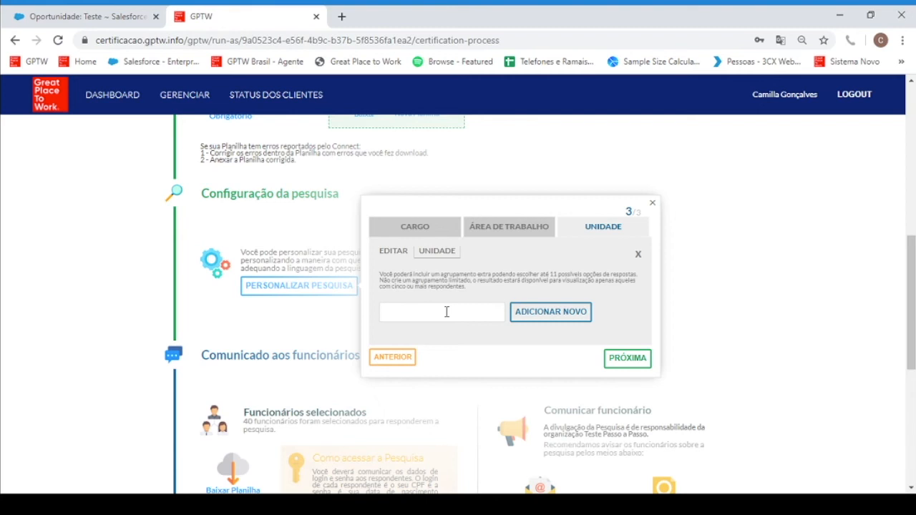
click(627, 359)
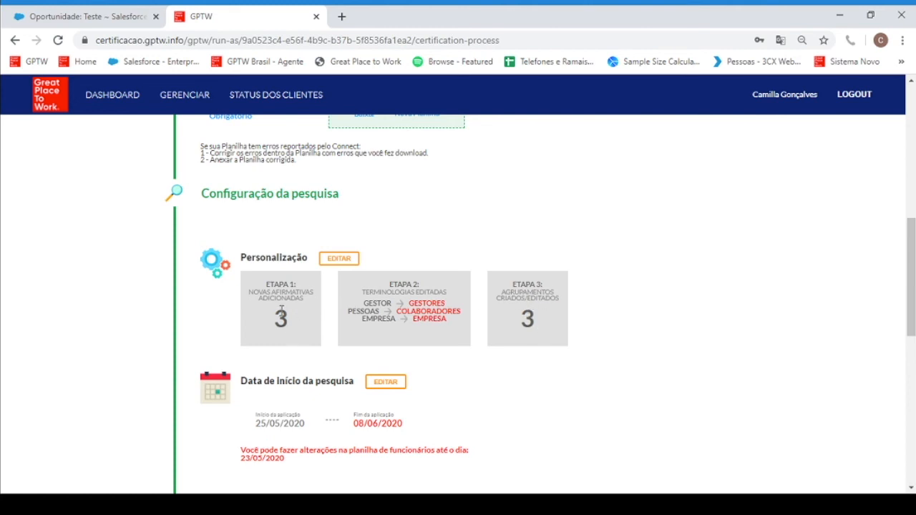
View the survey start date settings, cancel without changes, and check the employee spreadsheet section above.
scroll(329, 396, down, 1)
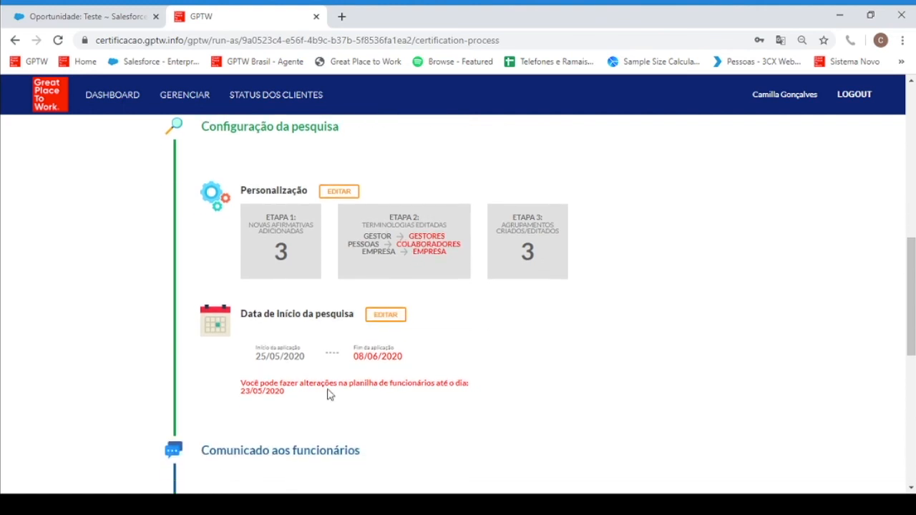
click(394, 321)
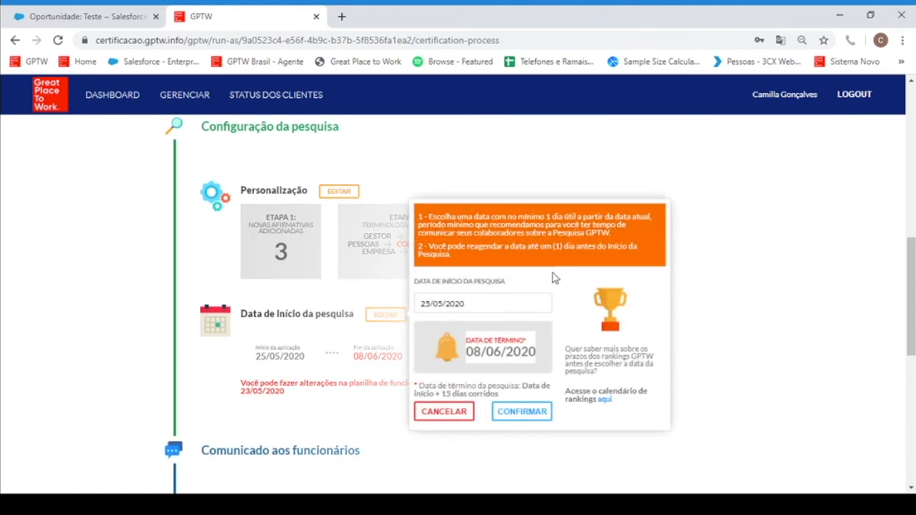
click(444, 412)
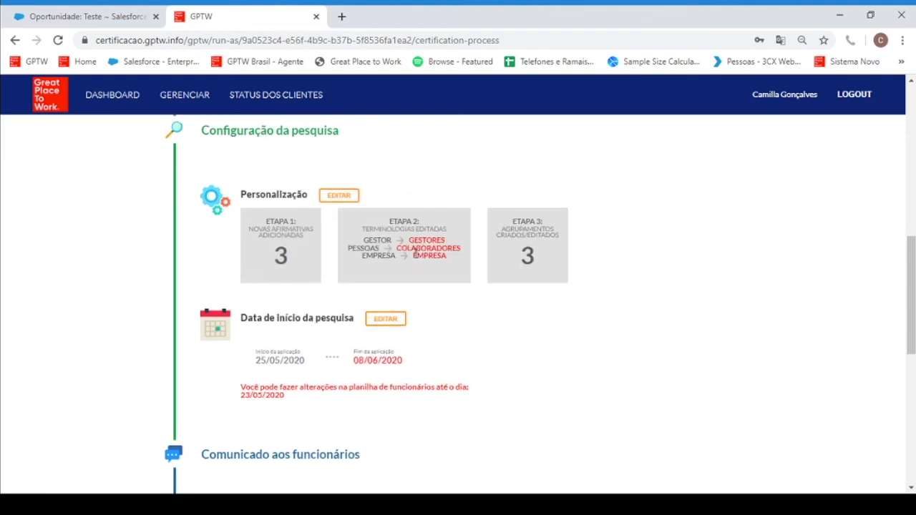
scroll(415, 252, up, 4)
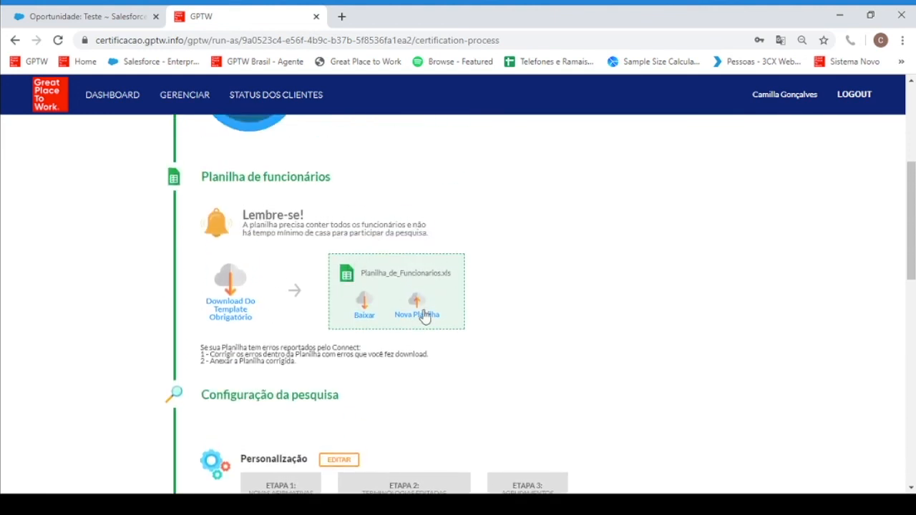
scroll(424, 317, down, 2)
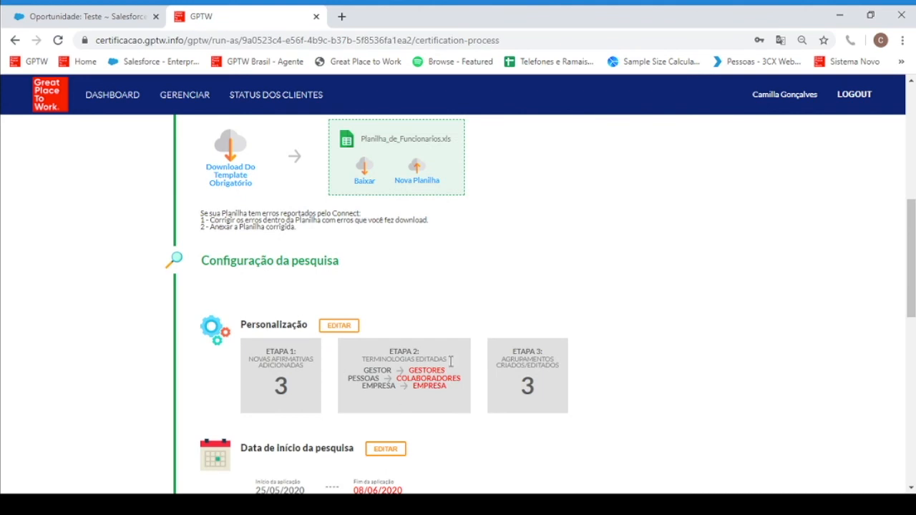
scroll(278, 344, down, 1)
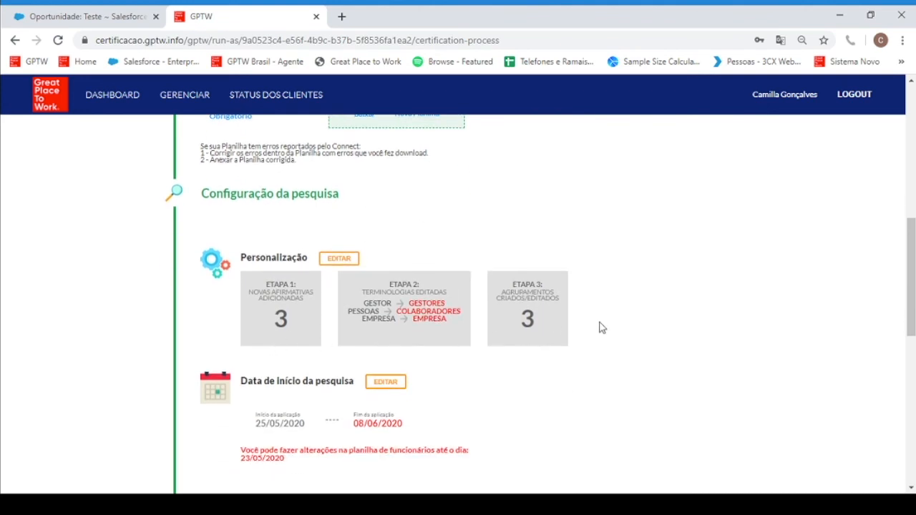
Reopen and cancel the survey start date settings, and examine the application start date and the deadline for spreadsheet changes.
click(386, 384)
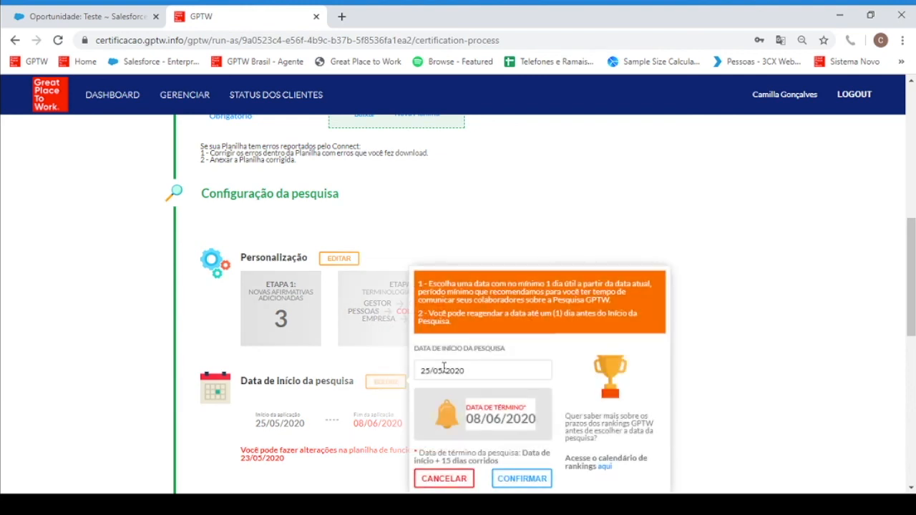
scroll(485, 366, down, 1)
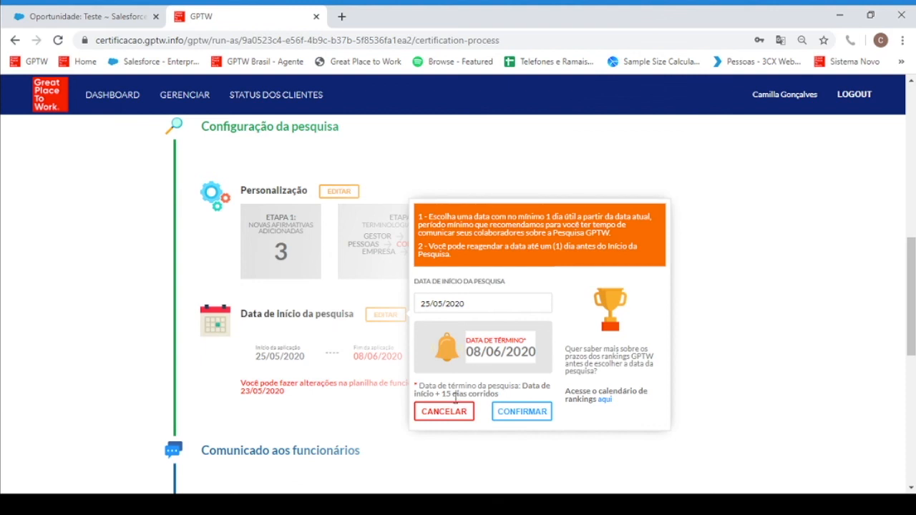
click(437, 411)
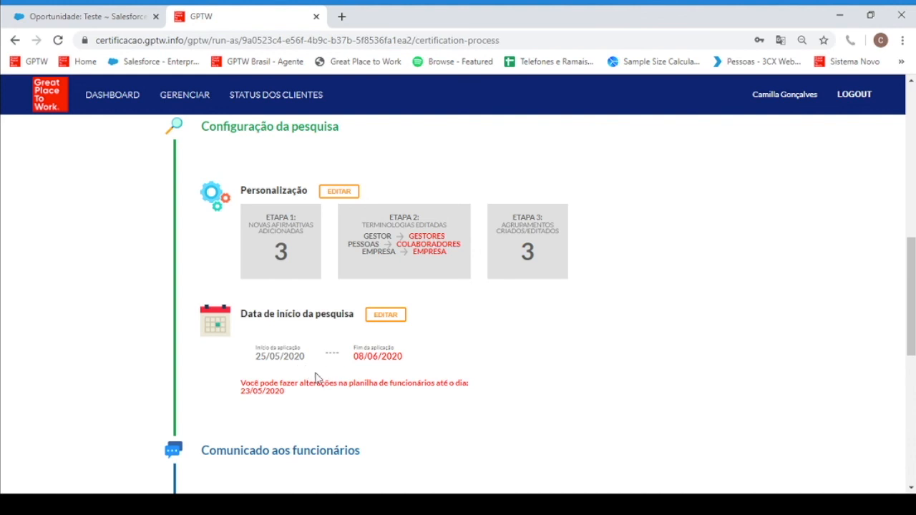
drag(255, 355, 280, 356)
drag(244, 392, 263, 395)
click(267, 379)
Review the page from the employee spreadsheet through the survey configuration to the Comunicado aos funcionários section.
scroll(271, 387, up, 4)
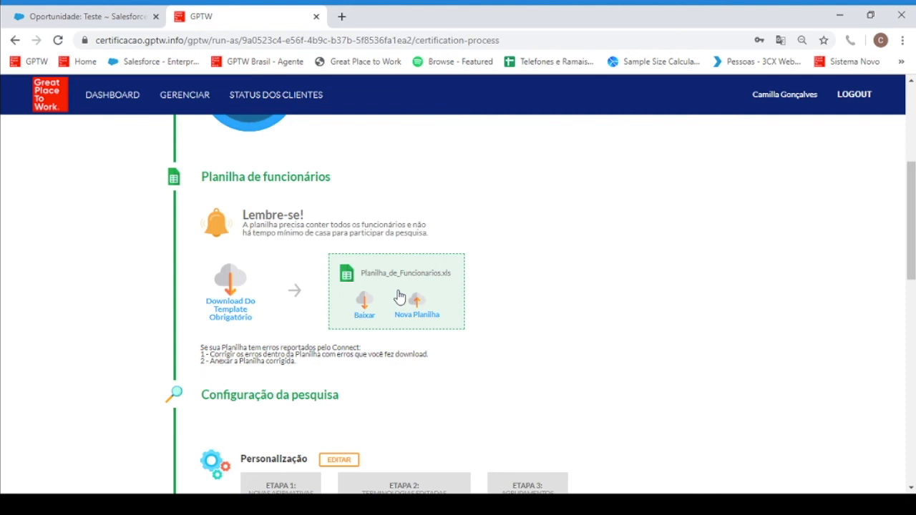
scroll(398, 293, down, 3)
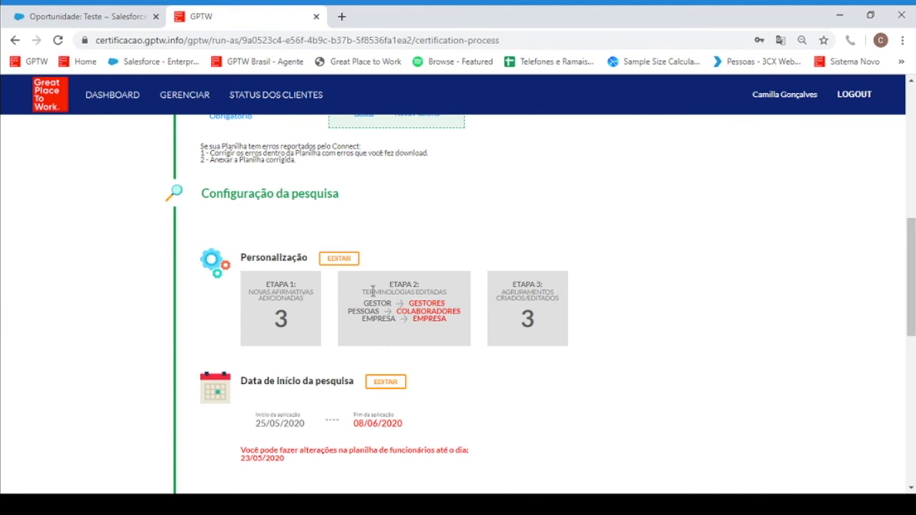
scroll(394, 273, up, 2)
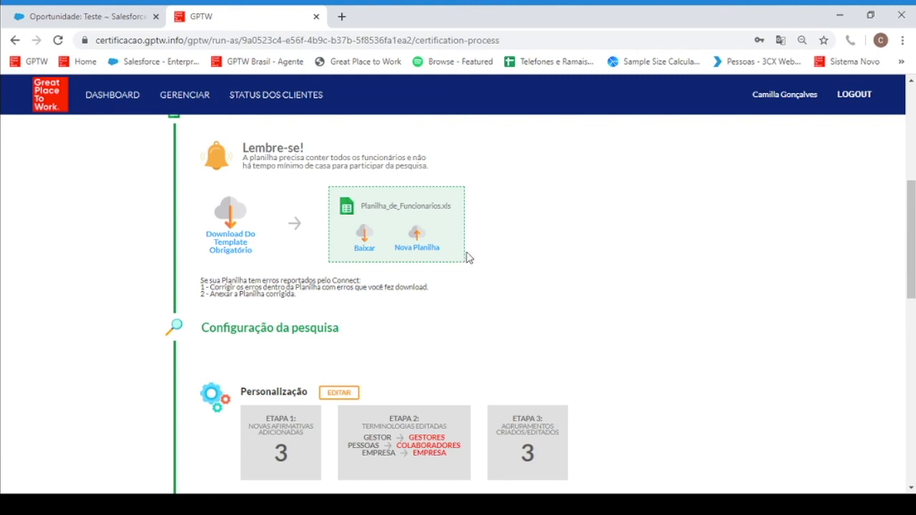
scroll(465, 262, down, 5)
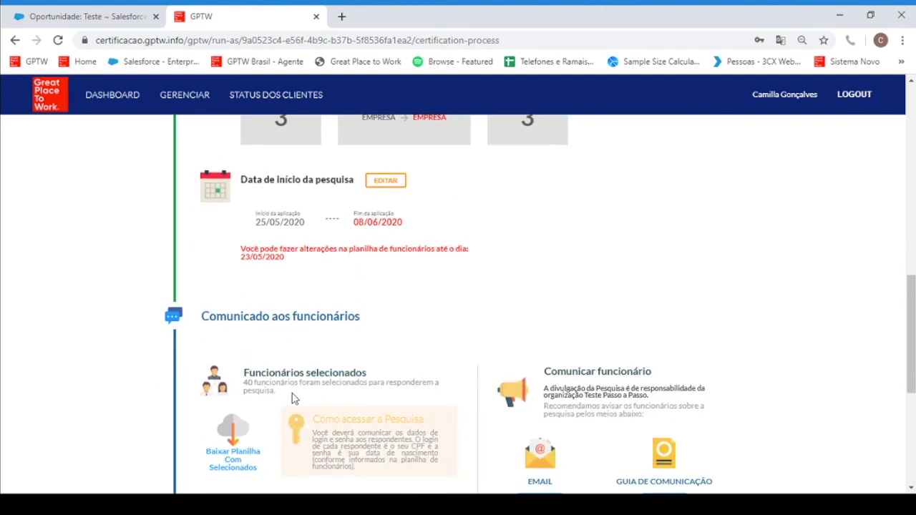
scroll(282, 397, up, 1)
scroll(313, 423, up, 5)
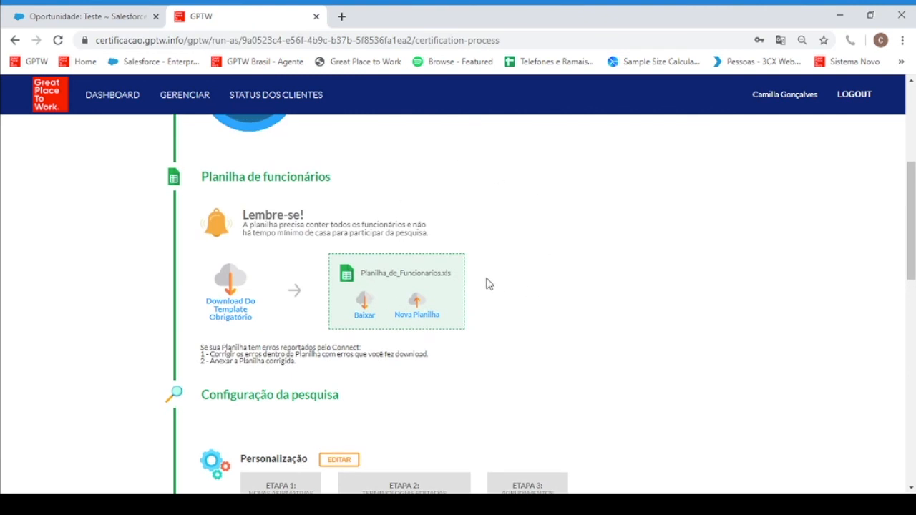
scroll(387, 291, down, 3)
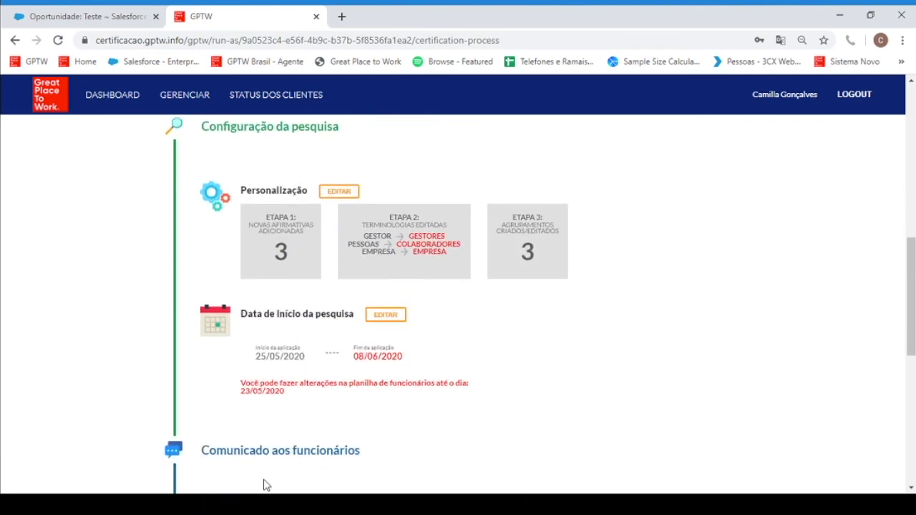
scroll(261, 429, down, 2)
scroll(290, 367, up, 2)
scroll(348, 378, up, 1)
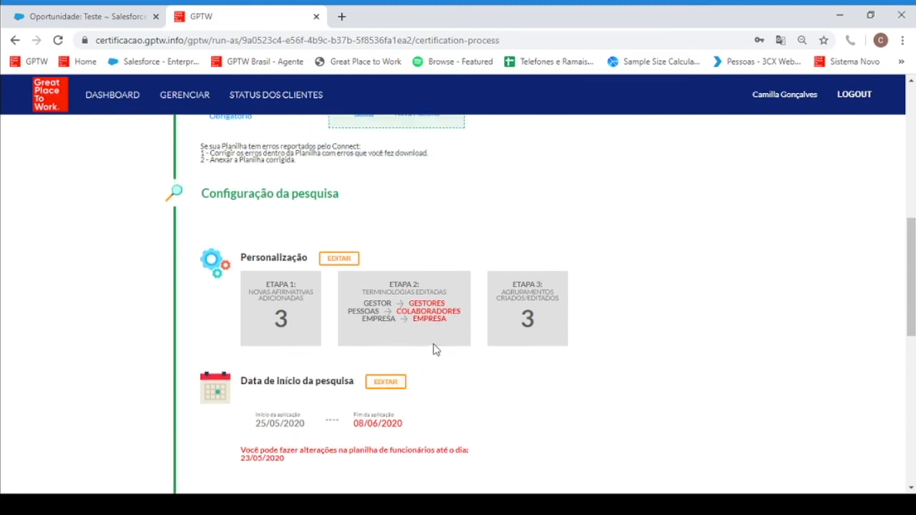
scroll(413, 376, down, 1)
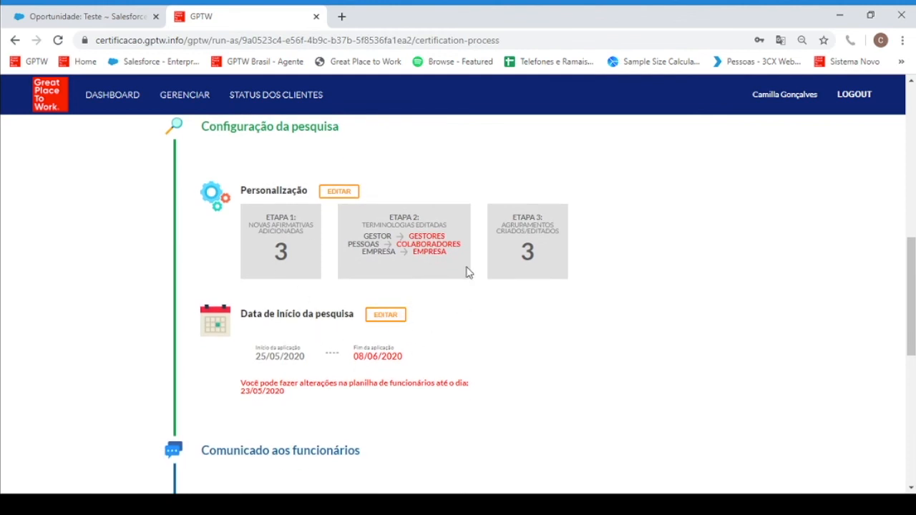